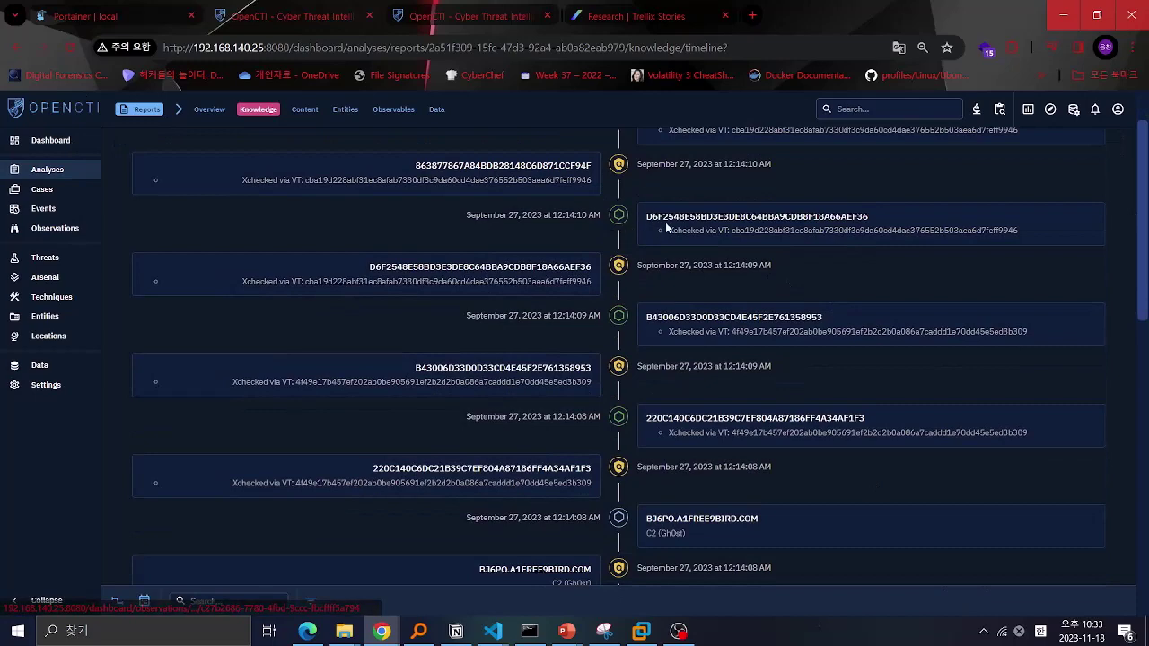
# Open the D6F2548E58BD3E3DE8C64BBA9CDB8F18A66AEF36 file observable from the report's timeline and review its details and related reports
pyautogui.click(630, 216)
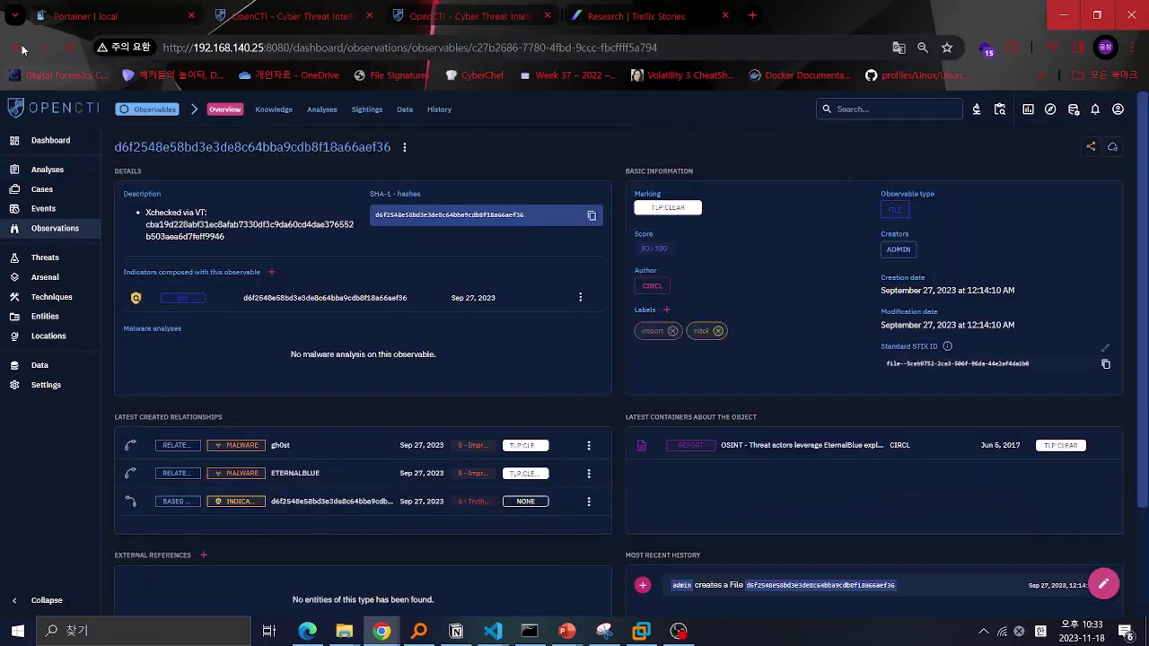
pyautogui.click(802, 445)
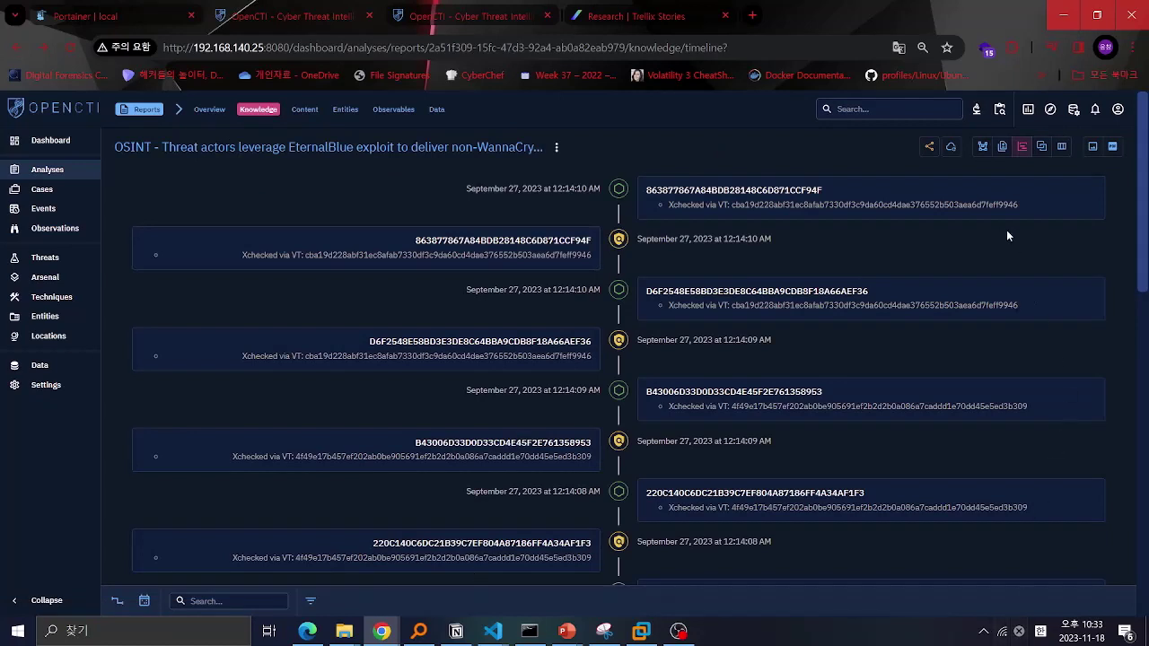
# Review the report's correlation graph and its attack matrix, including the kill chain choices, and close the Emotet matrix example image
pyautogui.click(1041, 149)
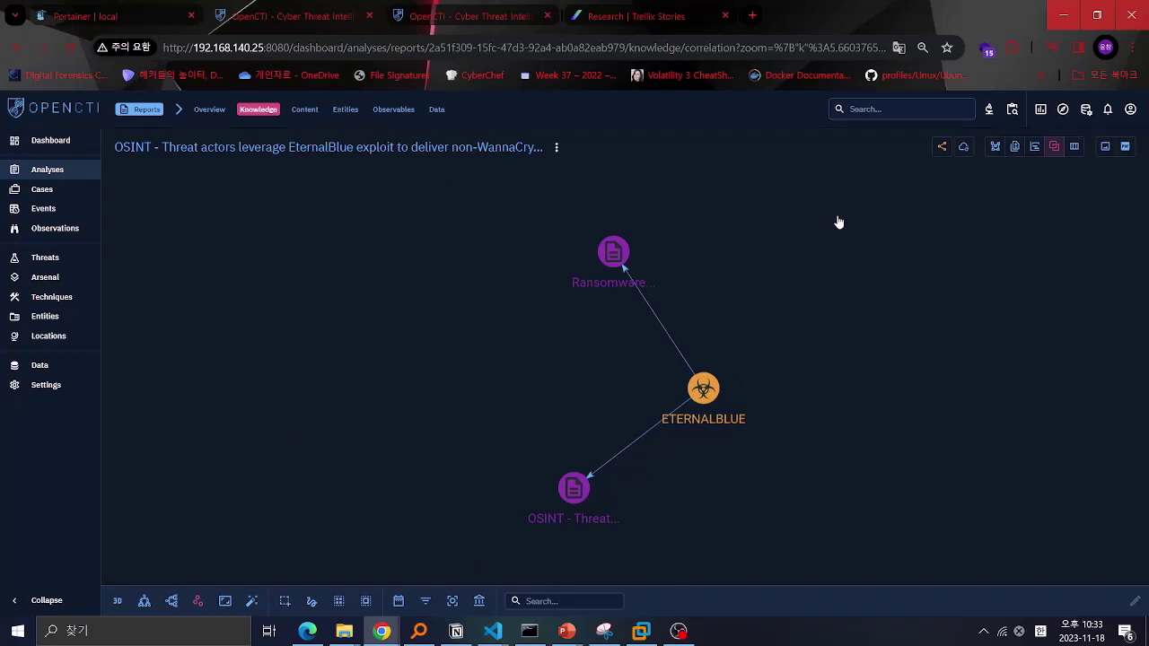
pyautogui.click(1076, 152)
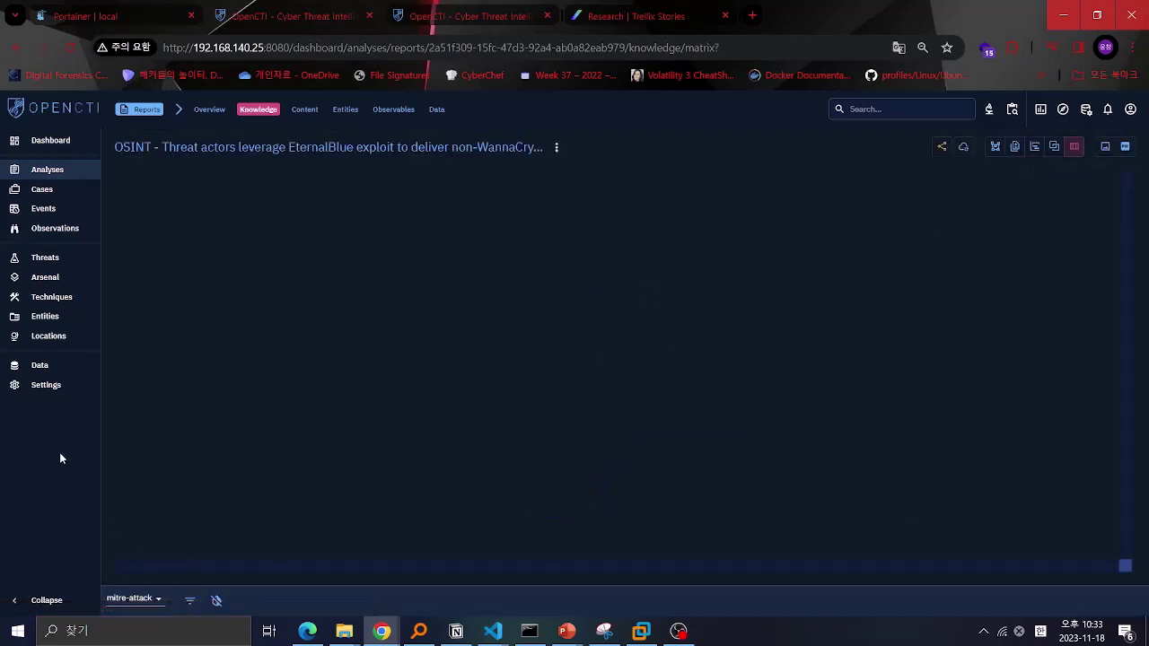
pyautogui.click(144, 599)
pyautogui.click(130, 508)
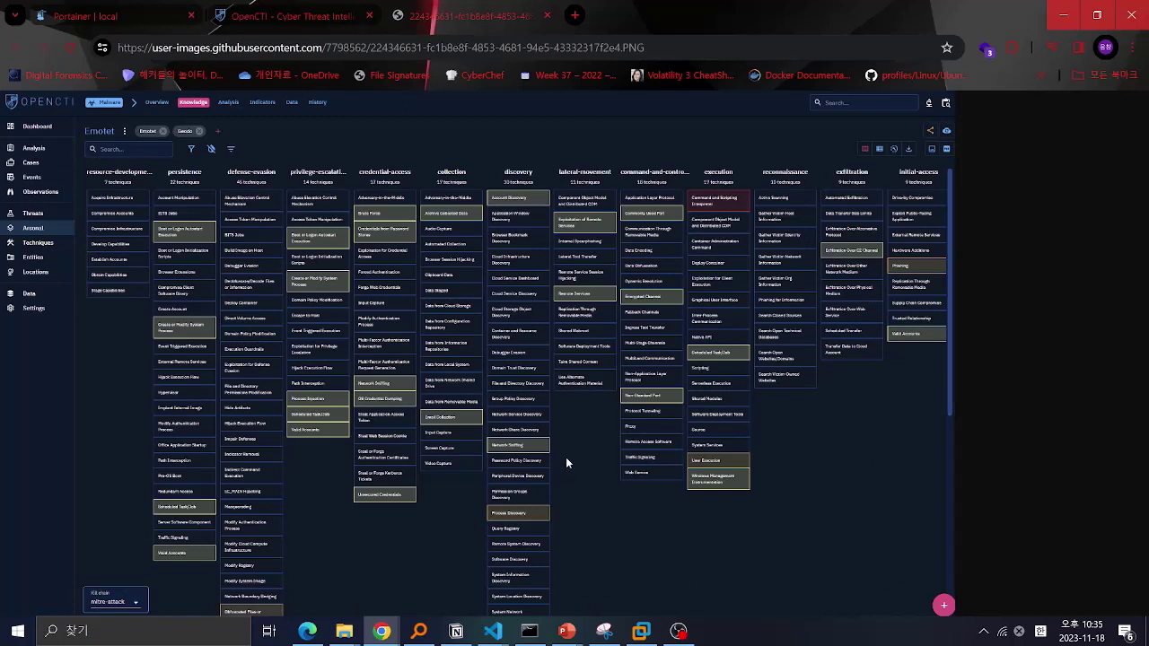
pyautogui.click(551, 15)
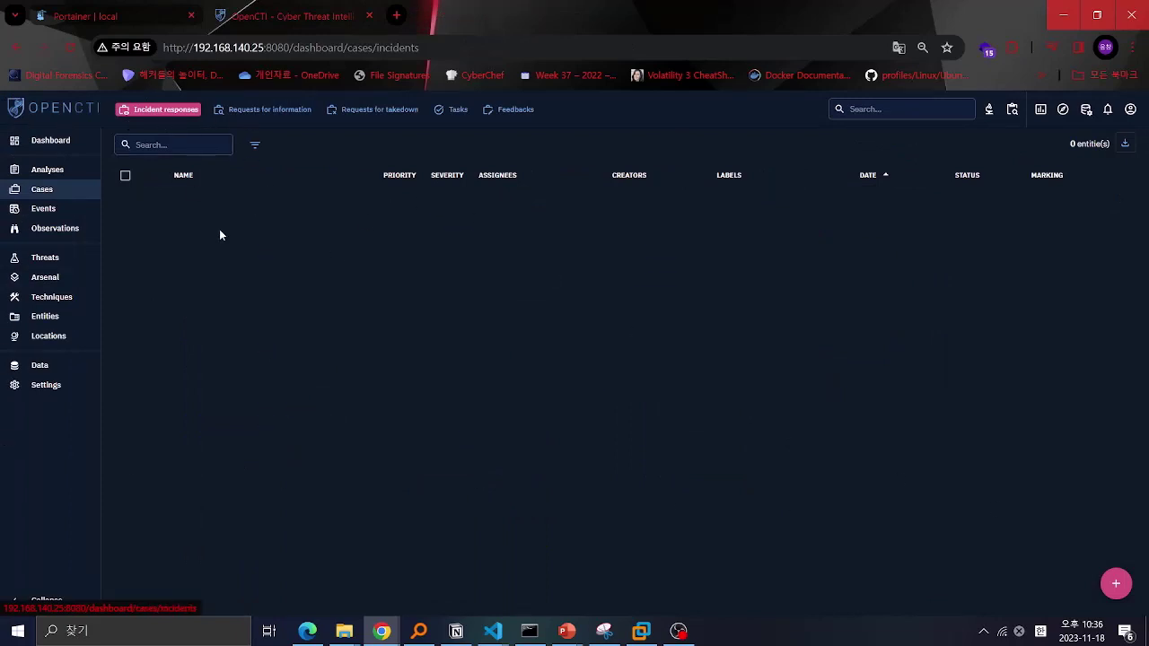
# Start a new incident response named TestCase1 with severity high and priority P1
pyautogui.click(1117, 585)
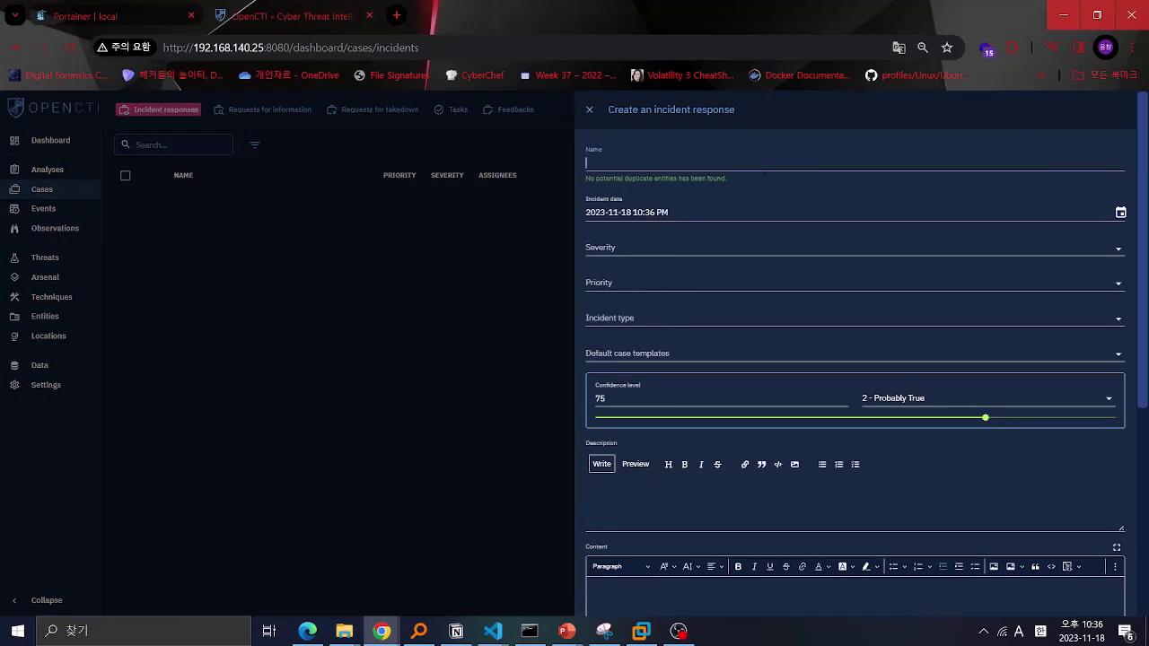
pyautogui.write('TestCase1')
pyautogui.click(628, 248)
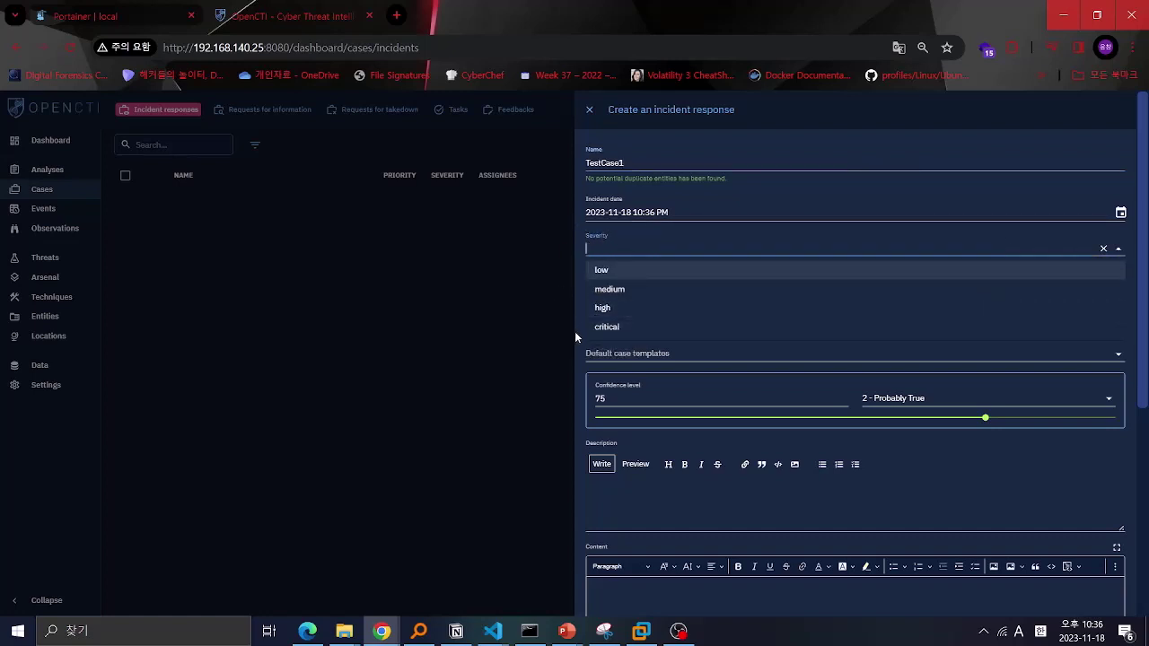
pyautogui.click(619, 310)
pyautogui.click(610, 283)
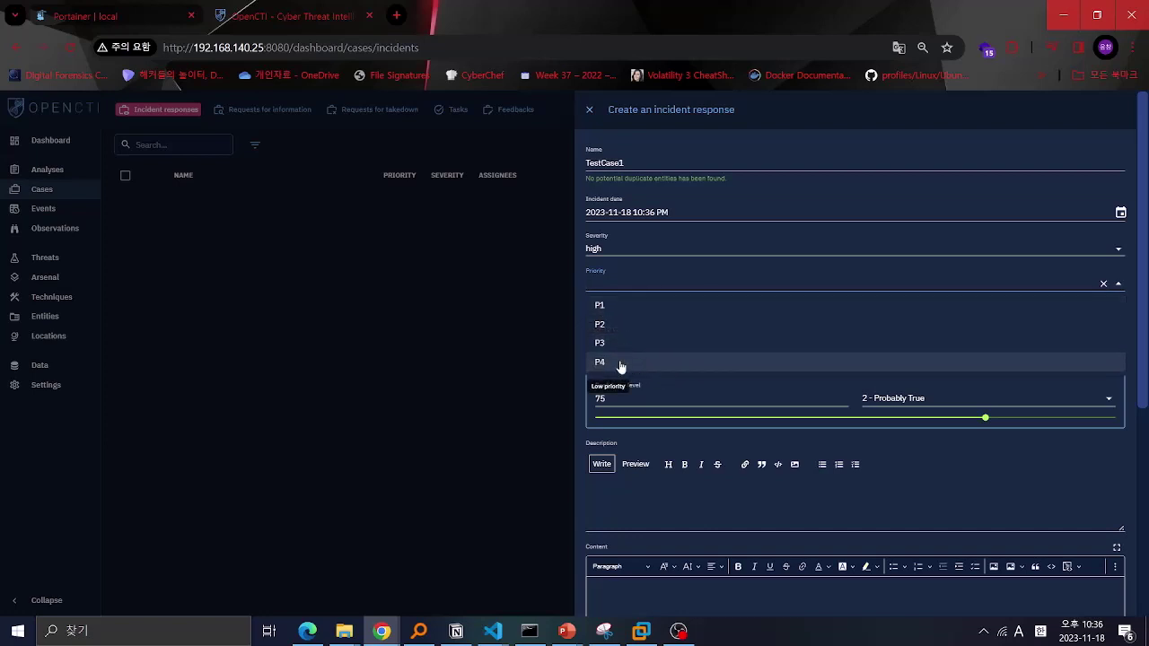
pyautogui.click(602, 304)
# Set the incident type to ransomware and the confidence level to "1 - Confirmed by other sources"
pyautogui.click(656, 319)
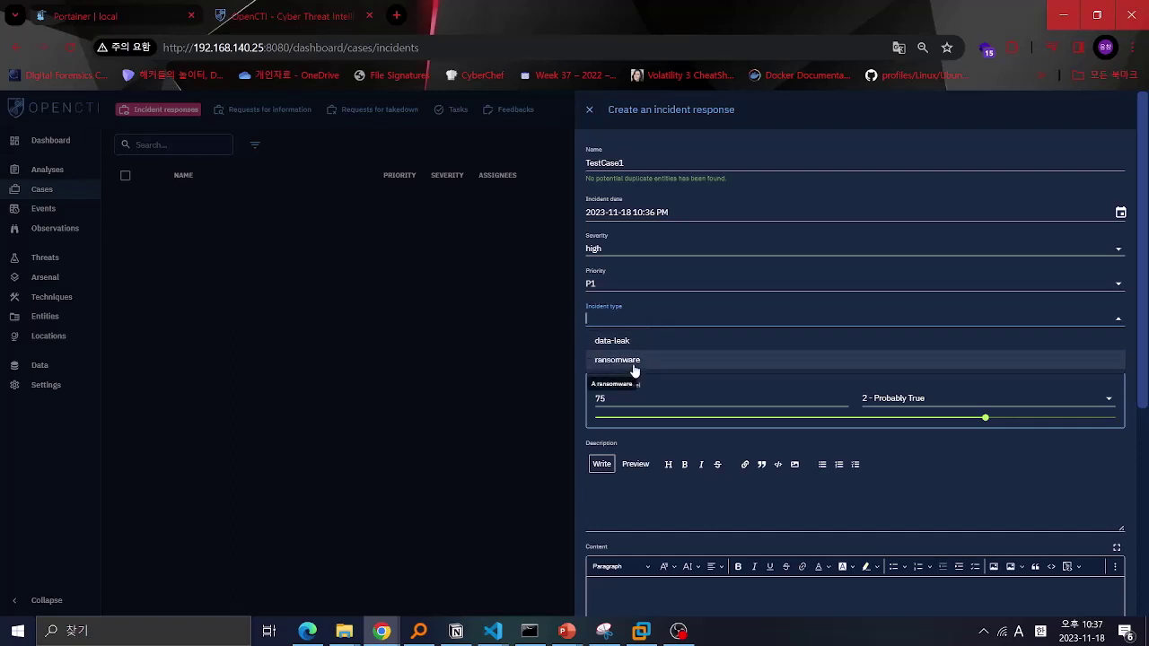
pyautogui.click(639, 360)
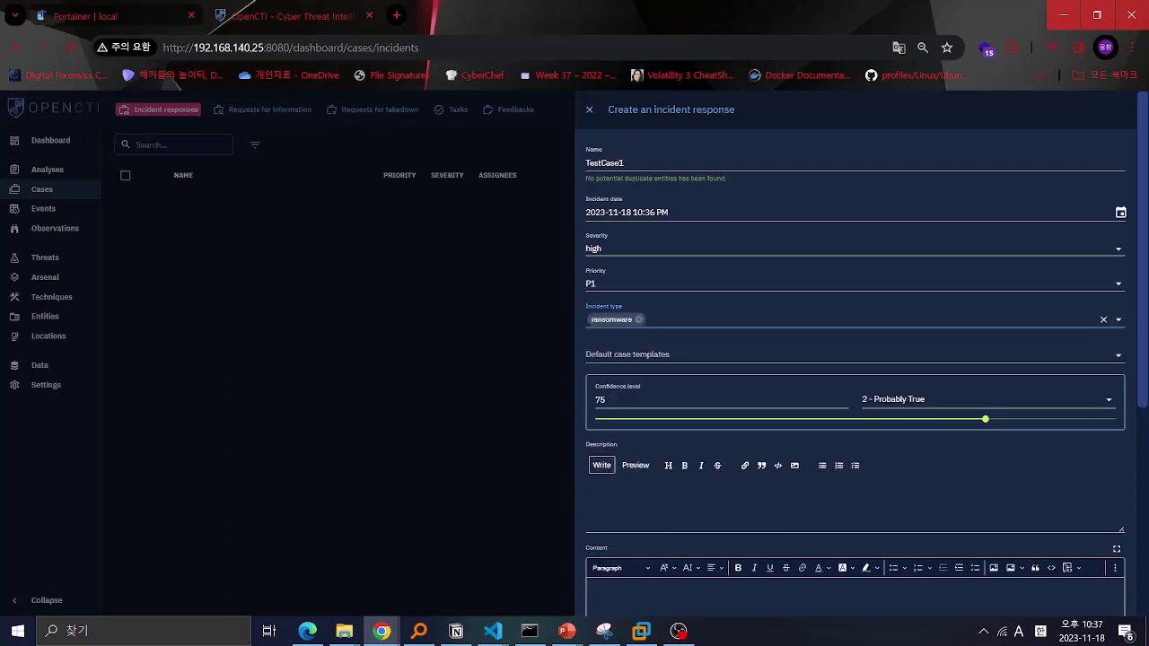
pyautogui.click(686, 355)
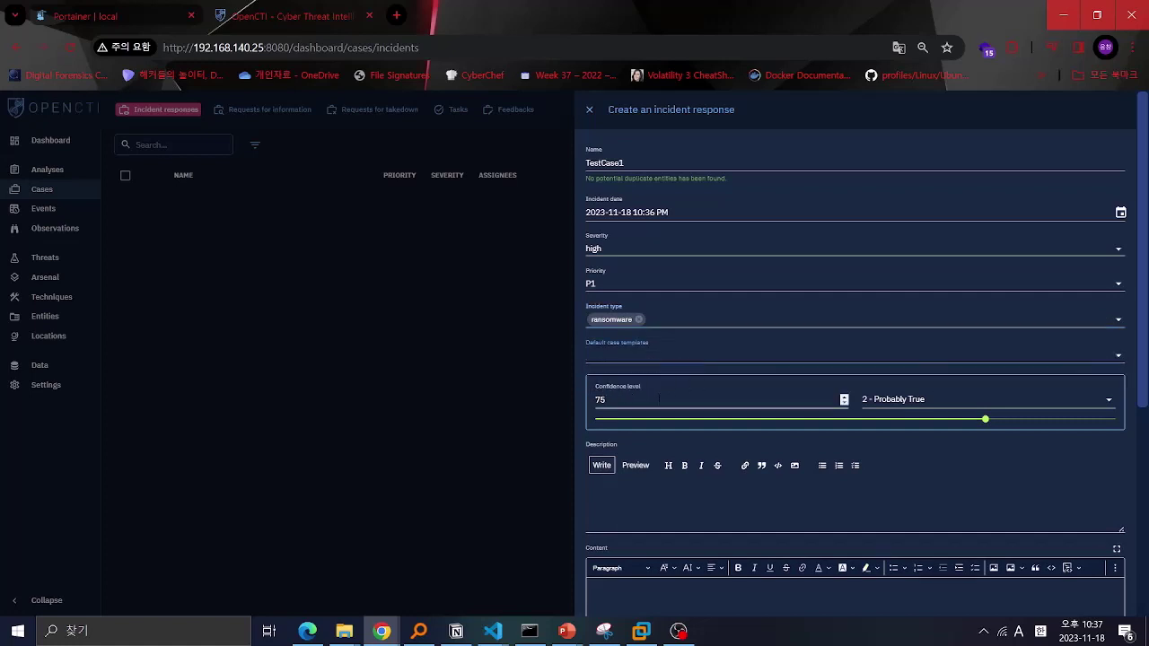
pyautogui.click(895, 401)
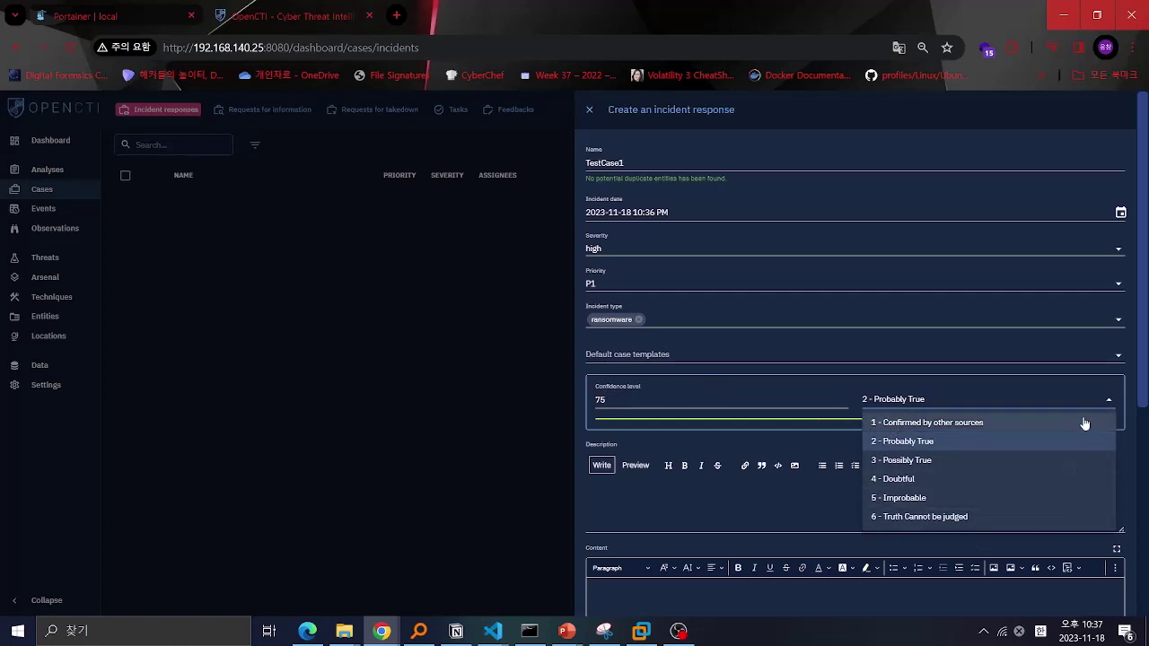
pyautogui.click(891, 424)
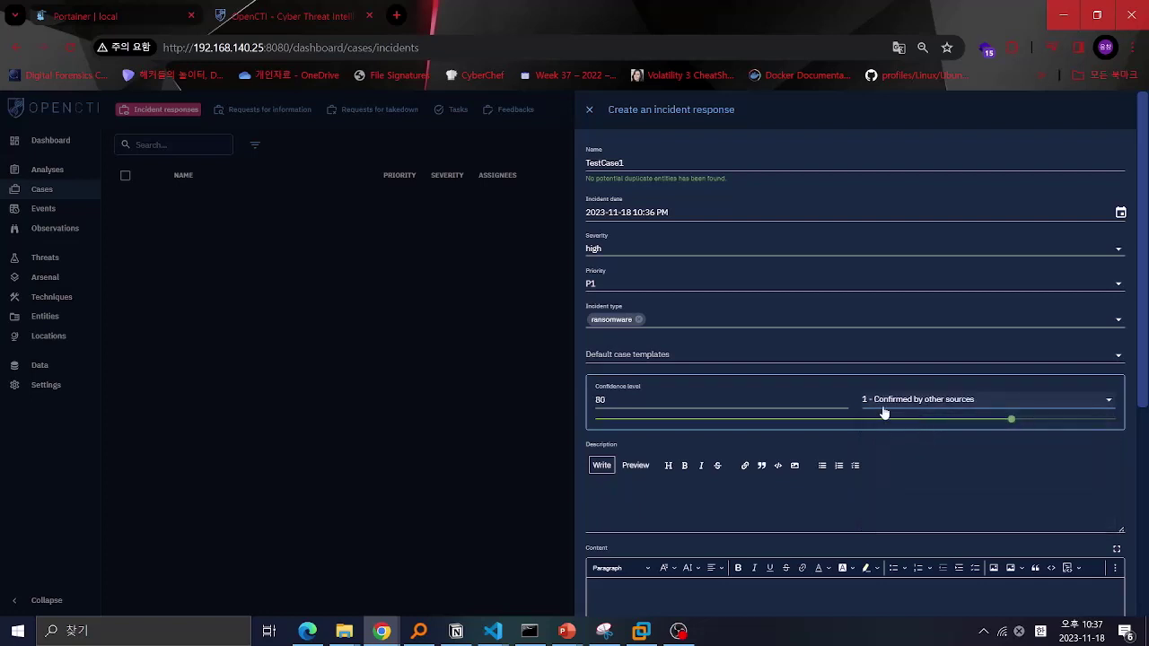
# Assign the incident response to admin and set VirusTotal as its author
pyautogui.scroll(-4, 965, 422)
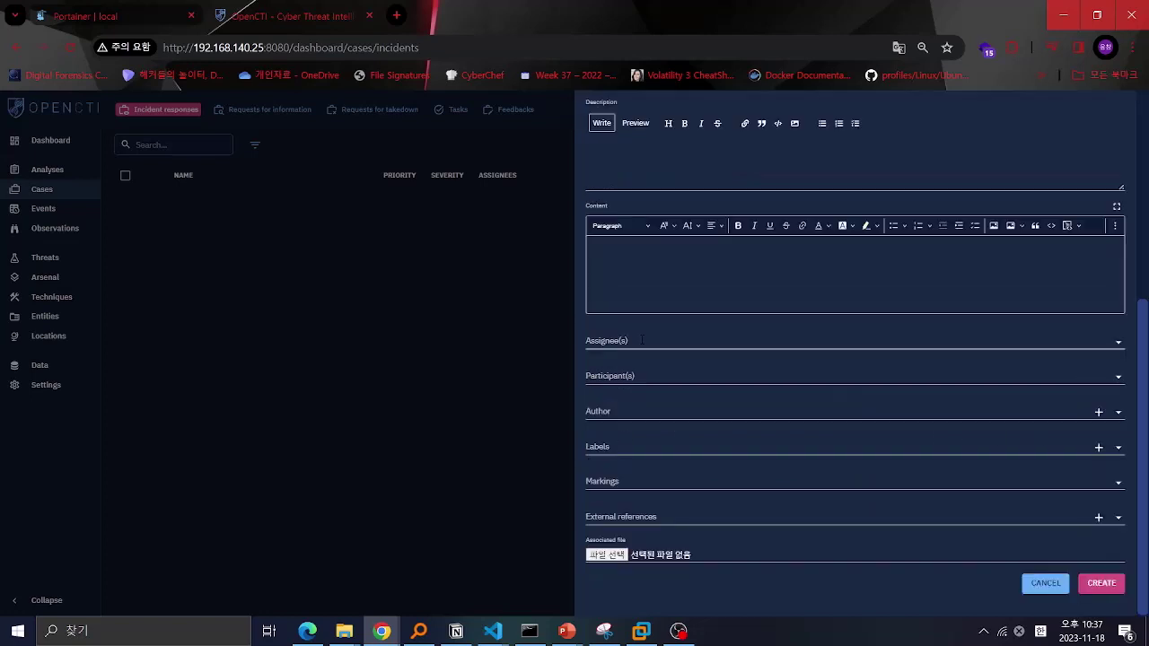
pyautogui.scroll(1, 834, 185)
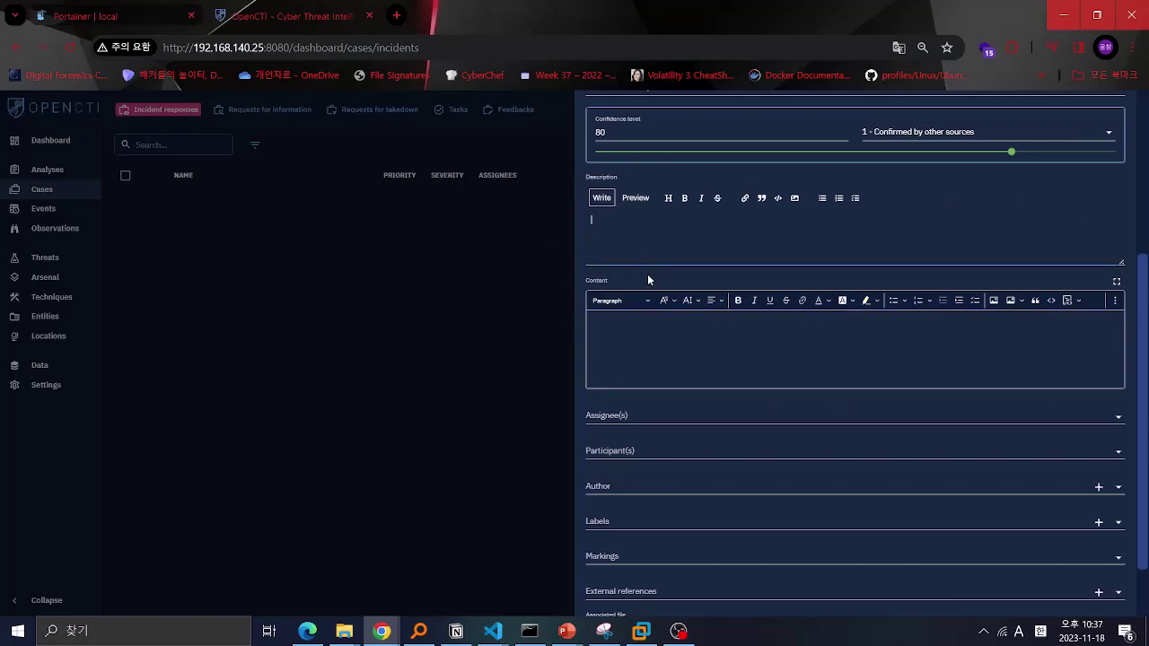
pyautogui.scroll(-1, 605, 161)
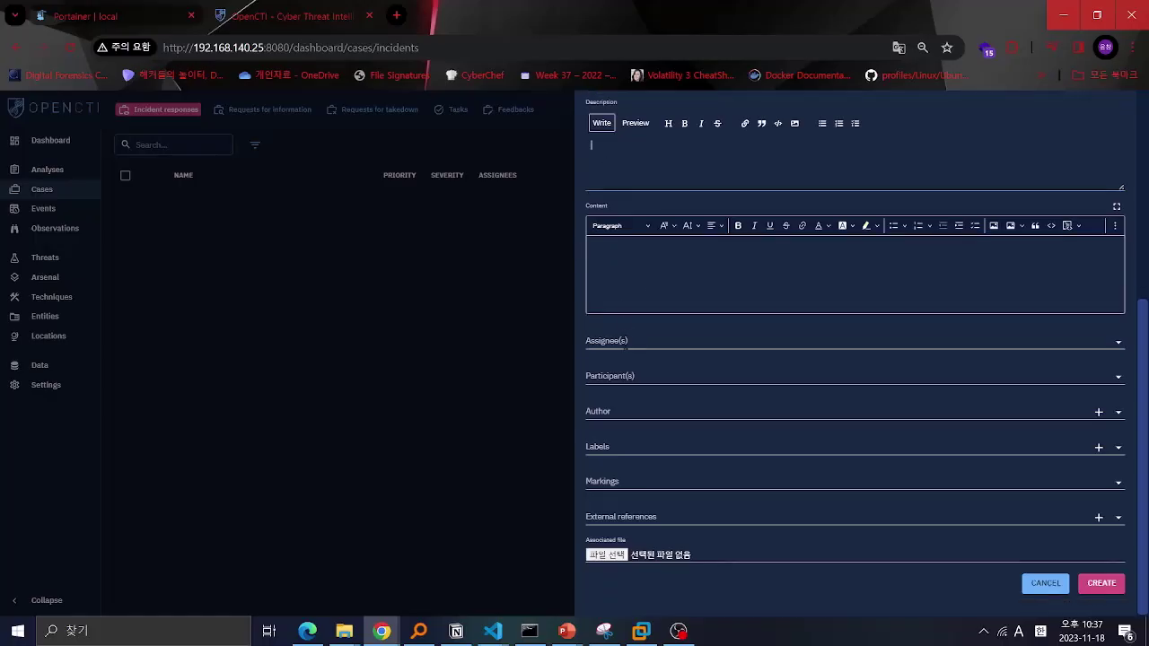
pyautogui.click(625, 341)
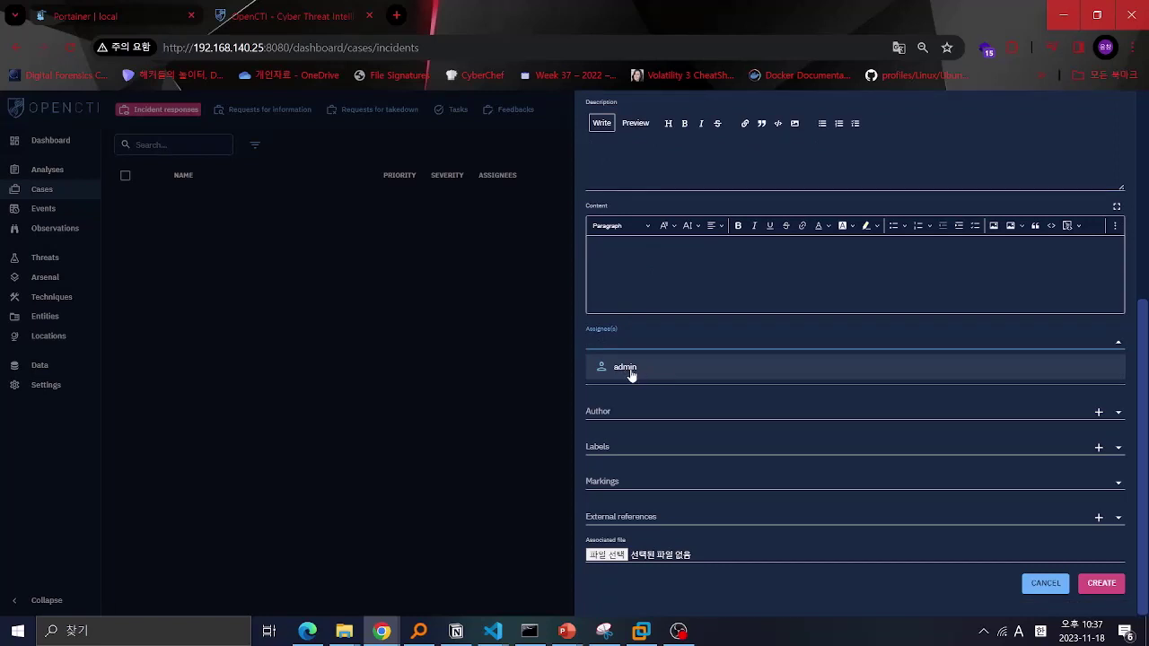
pyautogui.click(628, 372)
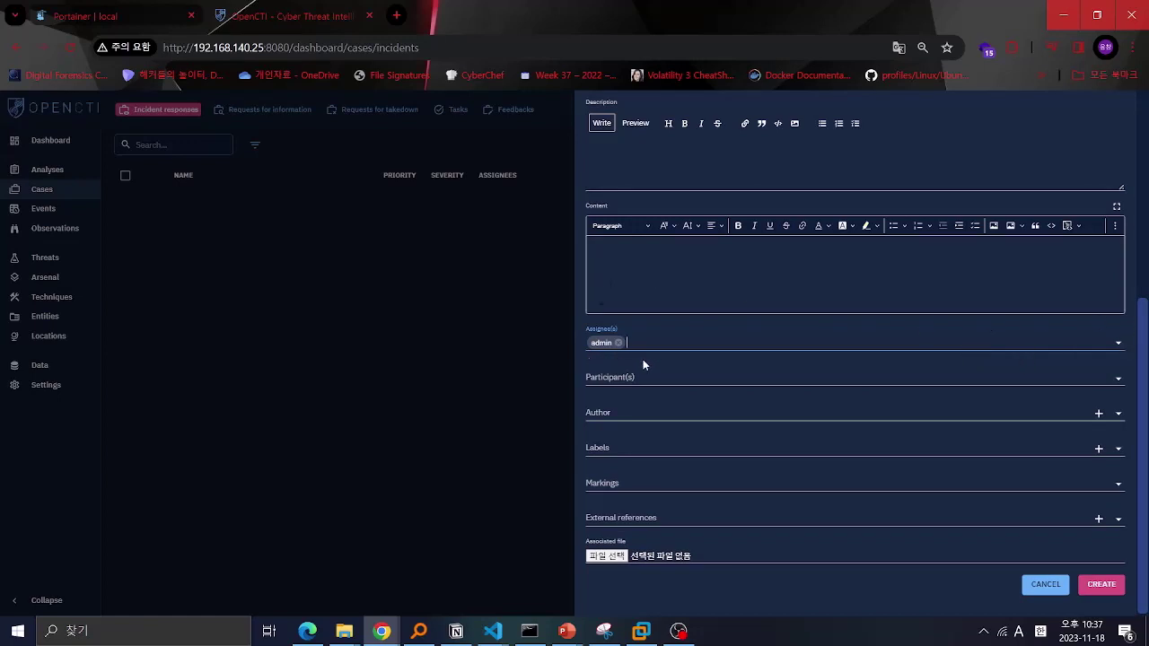
pyautogui.click(628, 375)
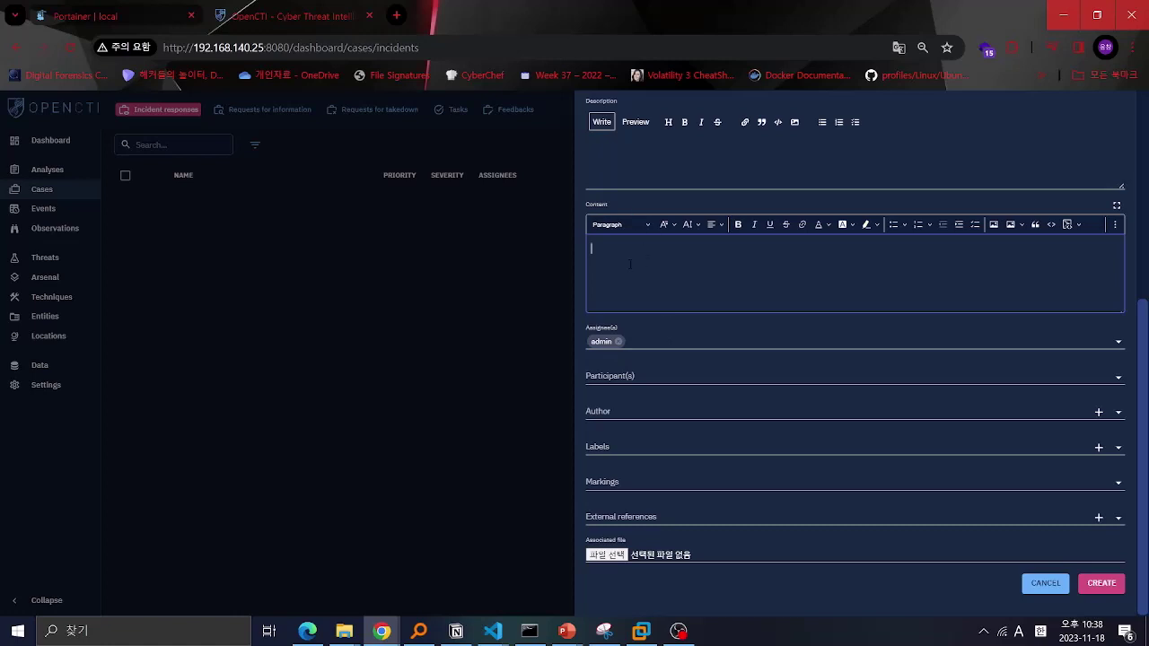
pyautogui.click(642, 412)
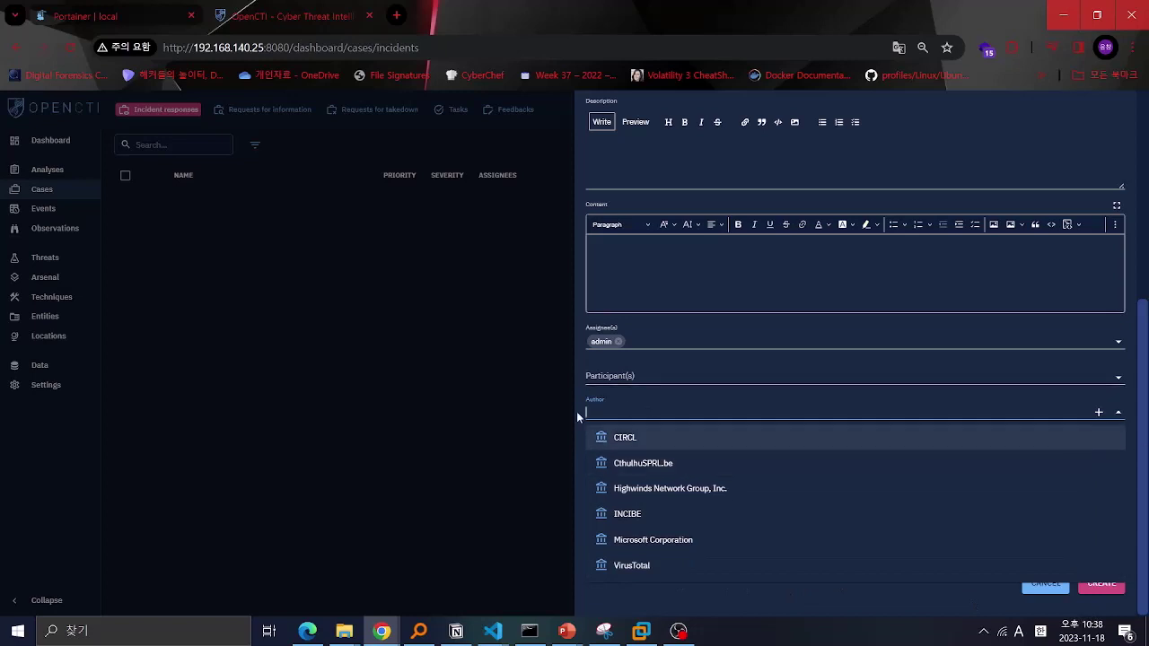
pyautogui.click(619, 569)
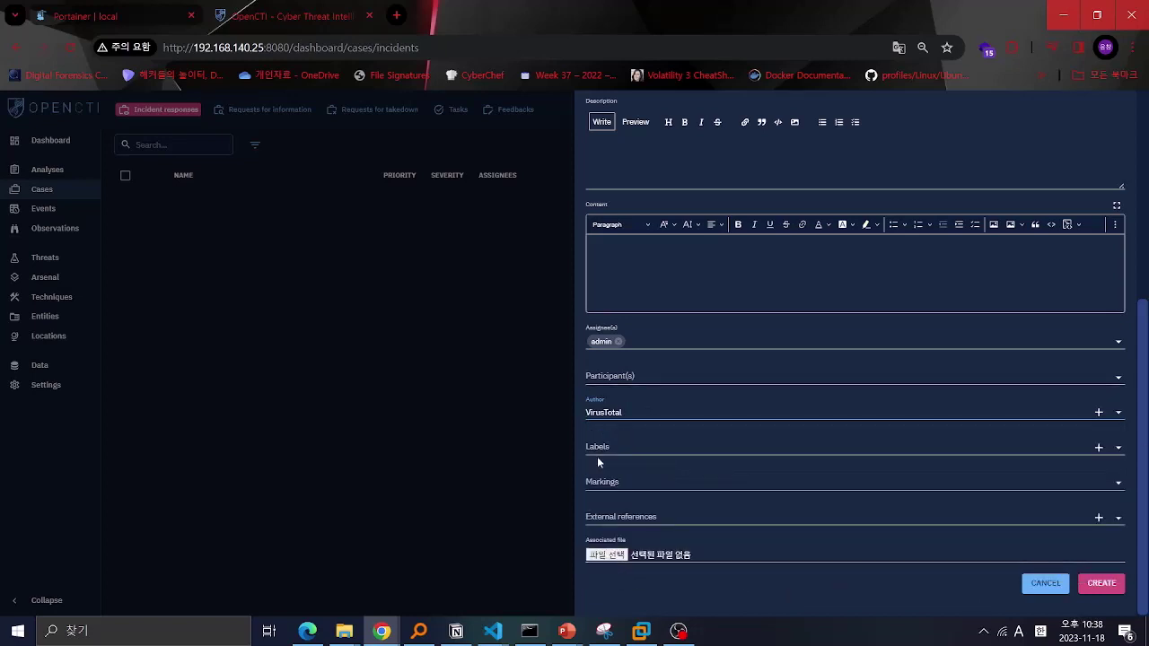
# Add the existing ransomware label to the incident response
pyautogui.click(636, 451)
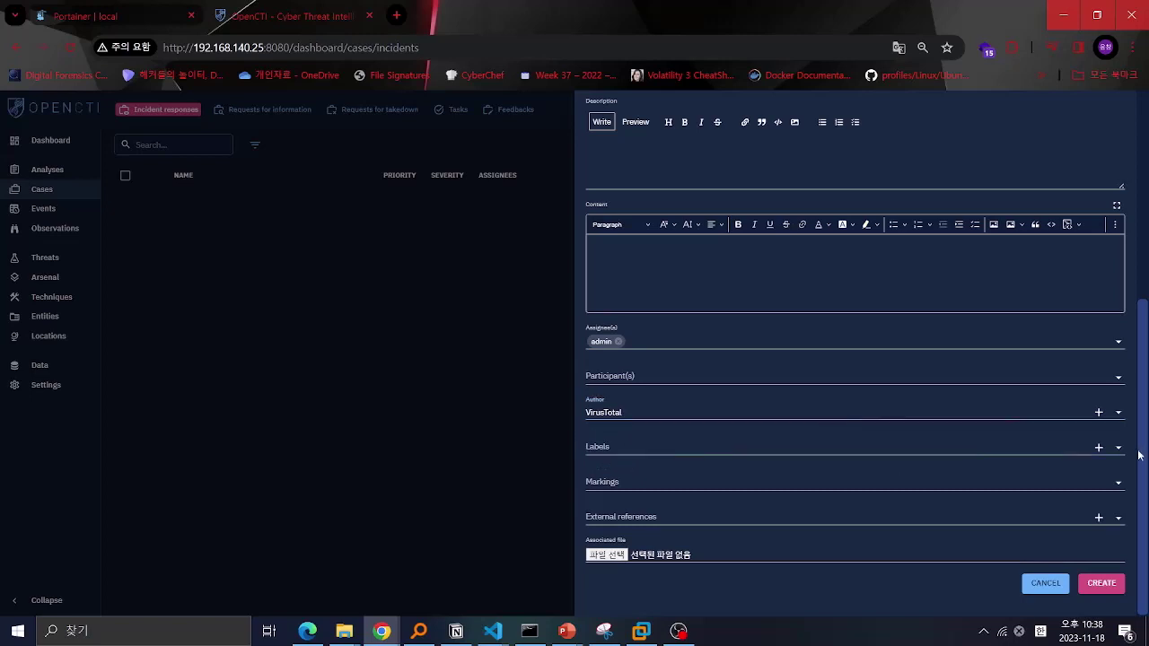
pyautogui.click(1097, 447)
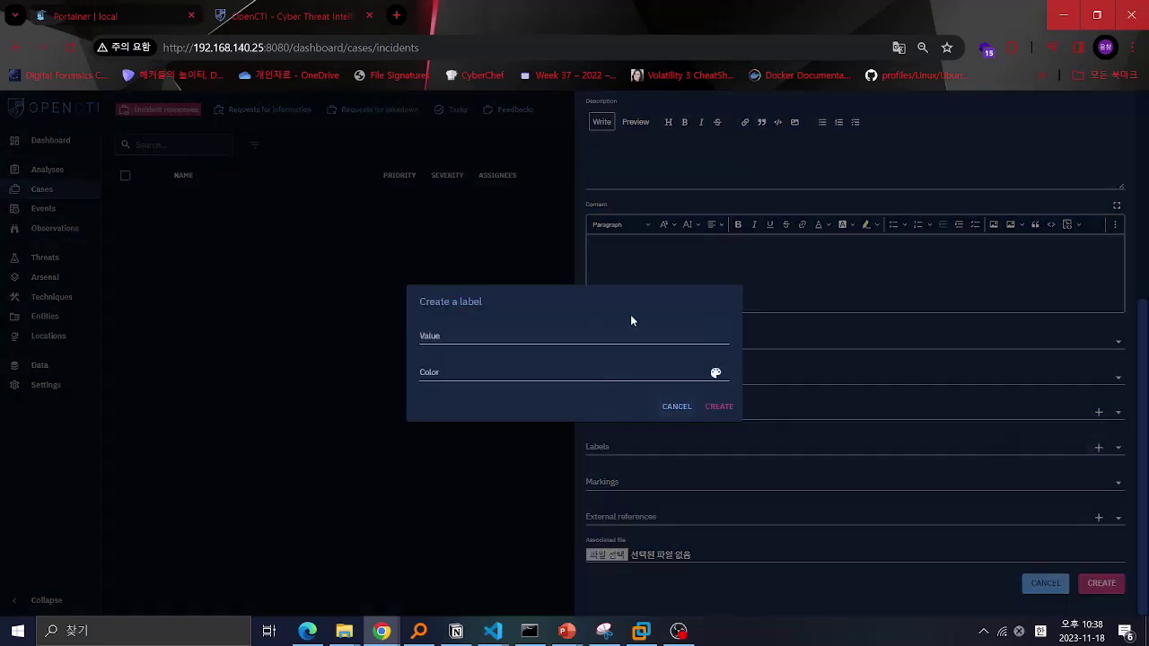
pyautogui.click(675, 408)
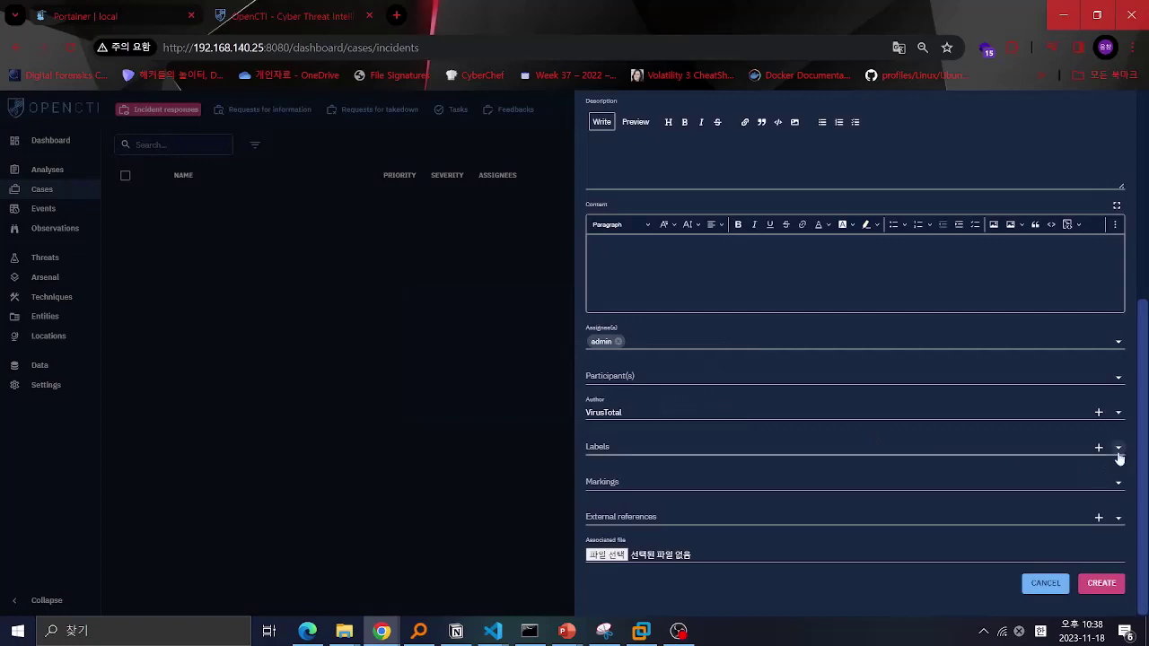
pyautogui.click(1117, 447)
pyautogui.scroll(-3, 785, 343)
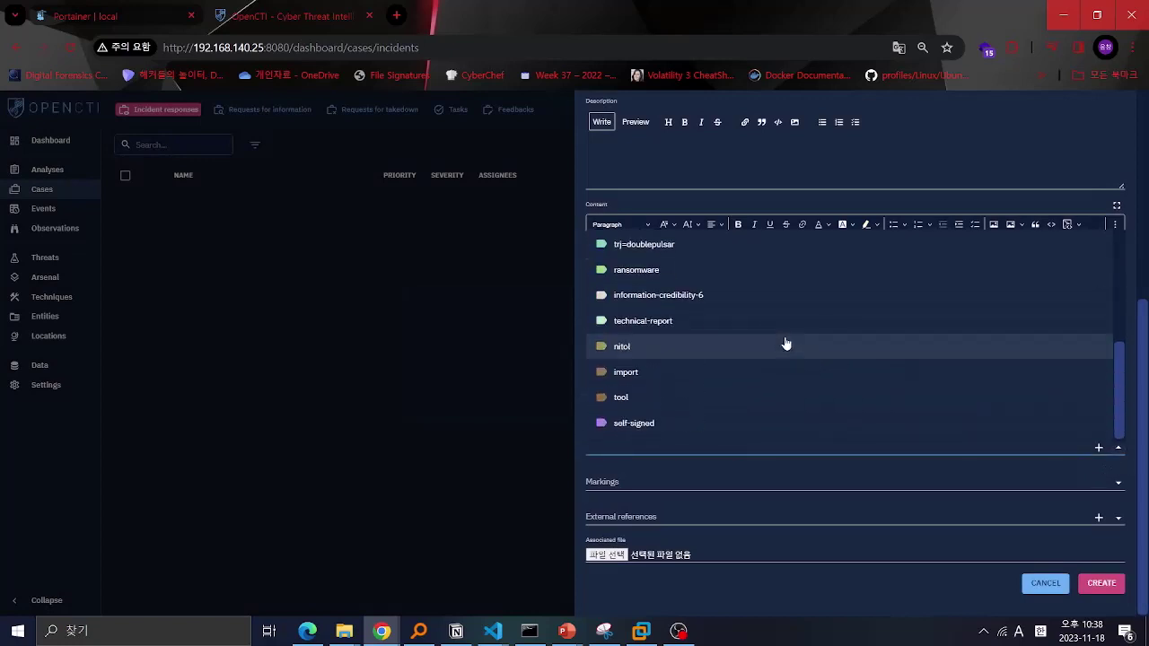
pyautogui.scroll(3, 703, 353)
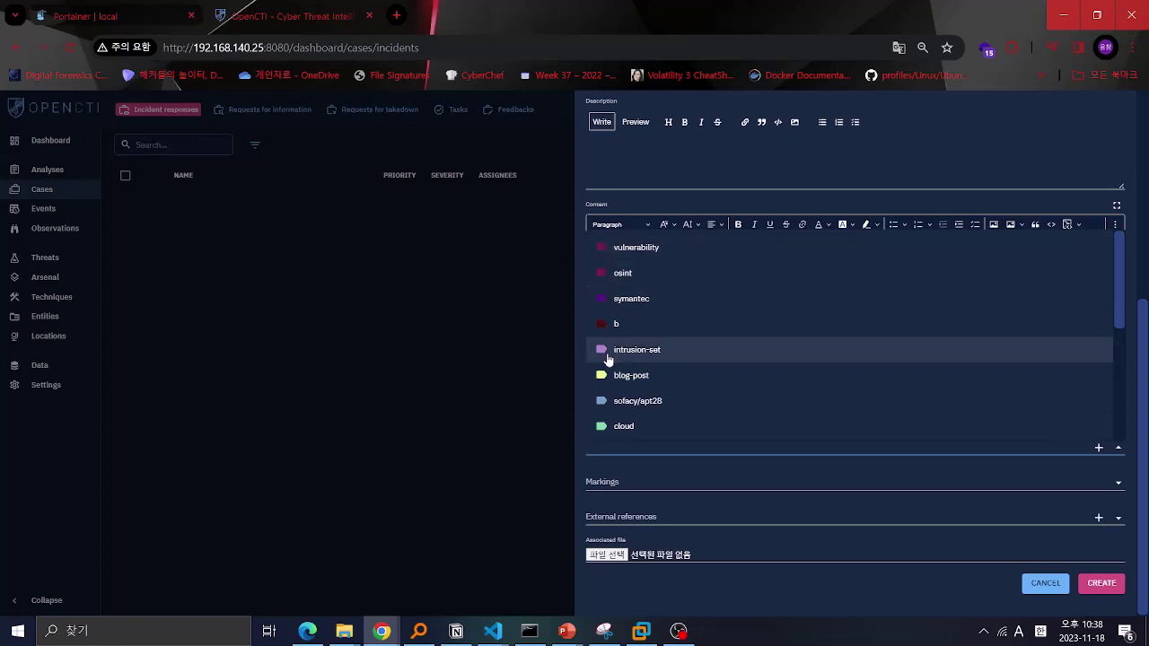
pyautogui.scroll(-3, 606, 354)
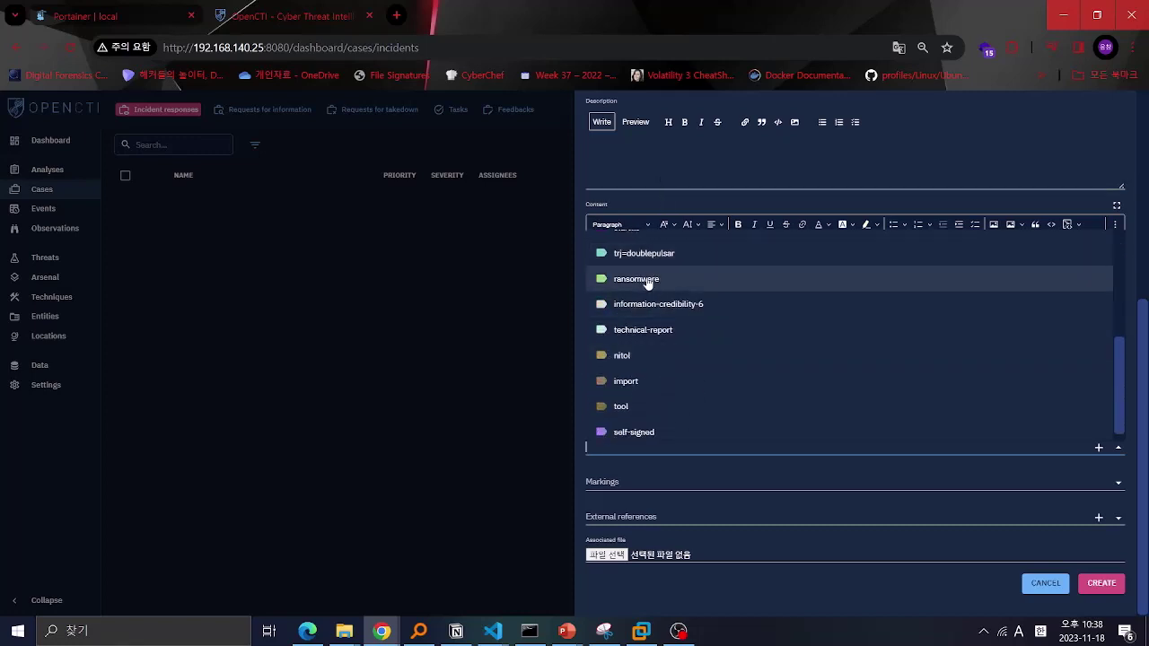
pyautogui.click(636, 279)
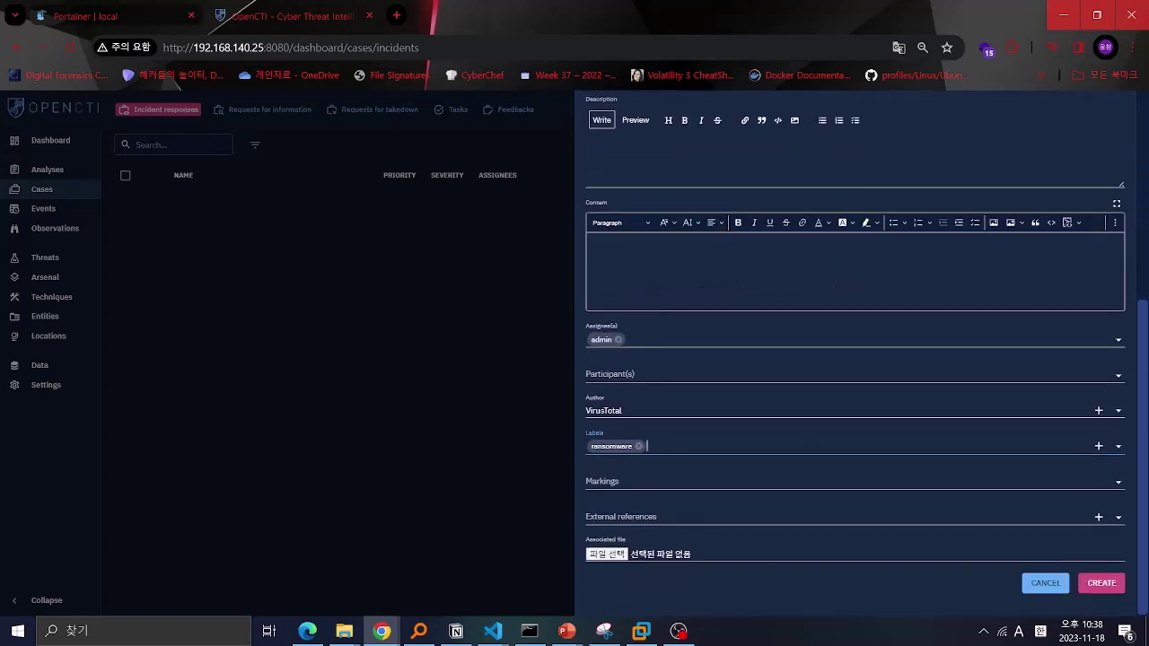
# Mark the incident response as TLP:AMBER and look through the available external references without choosing one
pyautogui.click(647, 480)
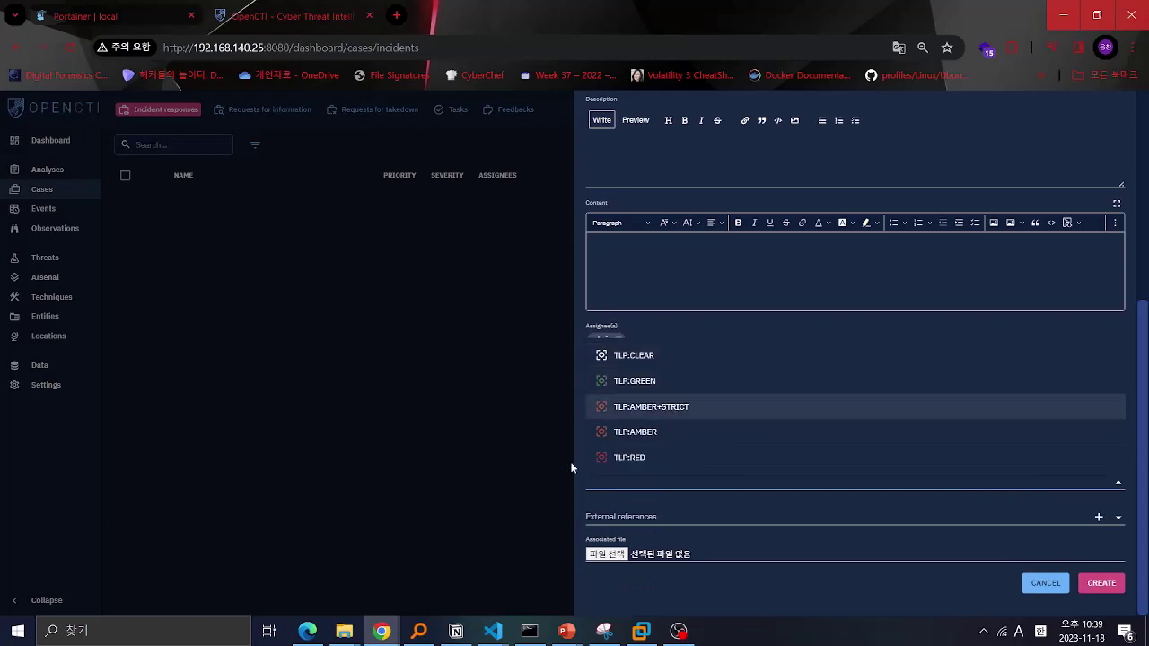
pyautogui.click(639, 435)
pyautogui.click(646, 517)
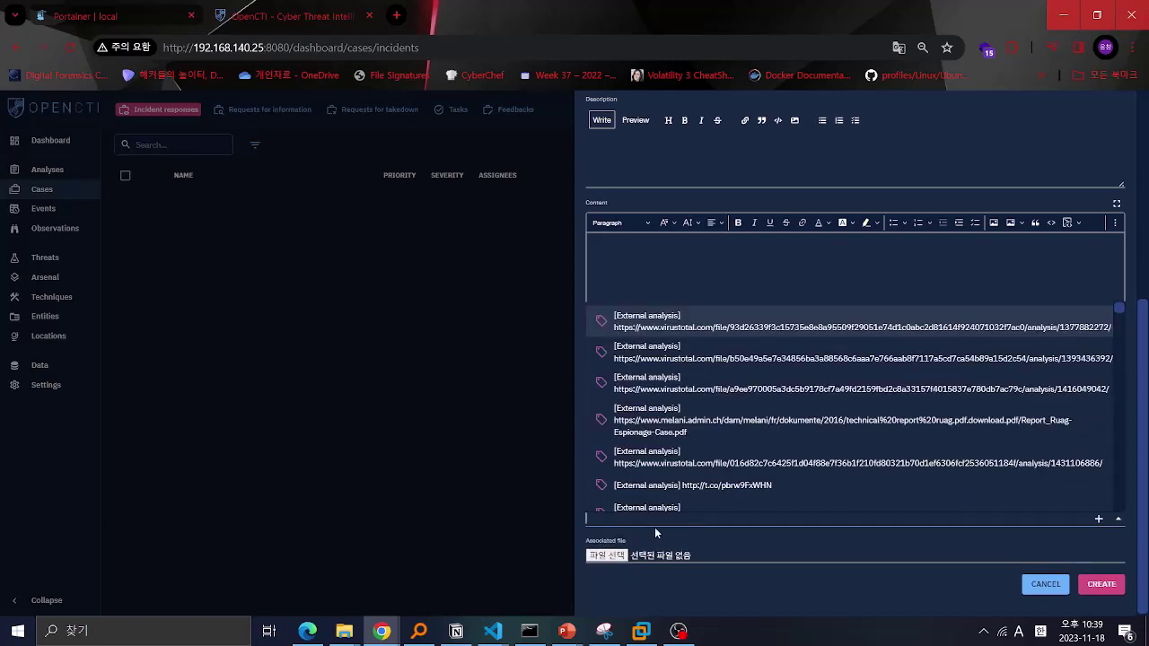
pyautogui.scroll(-10, 718, 458)
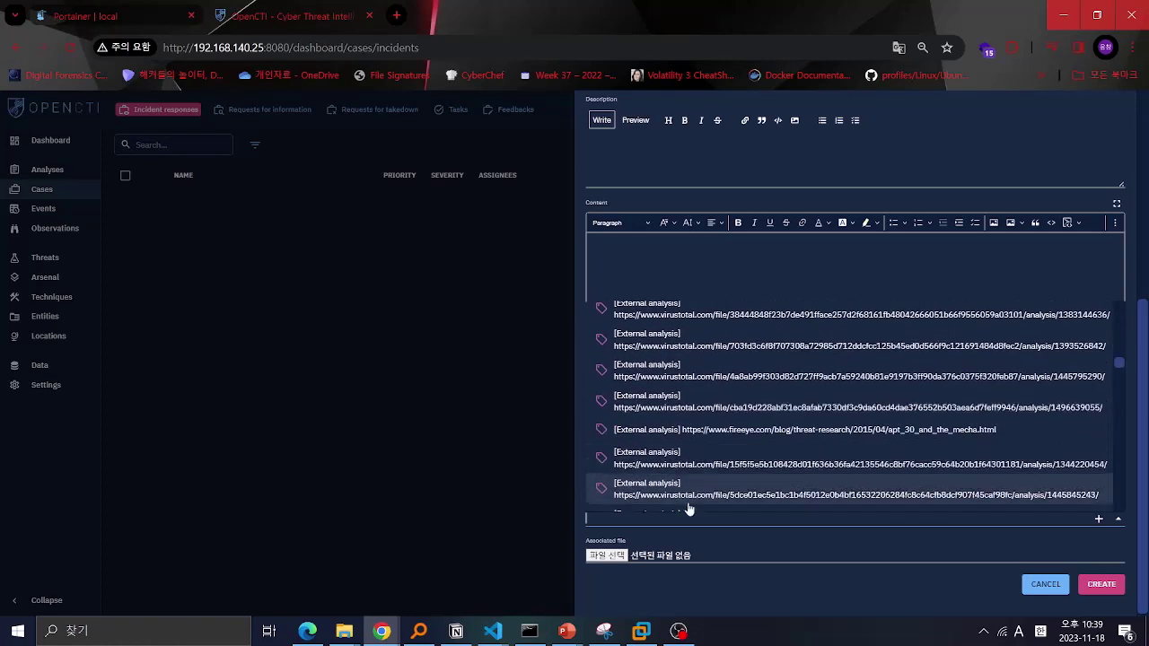
pyautogui.click(664, 526)
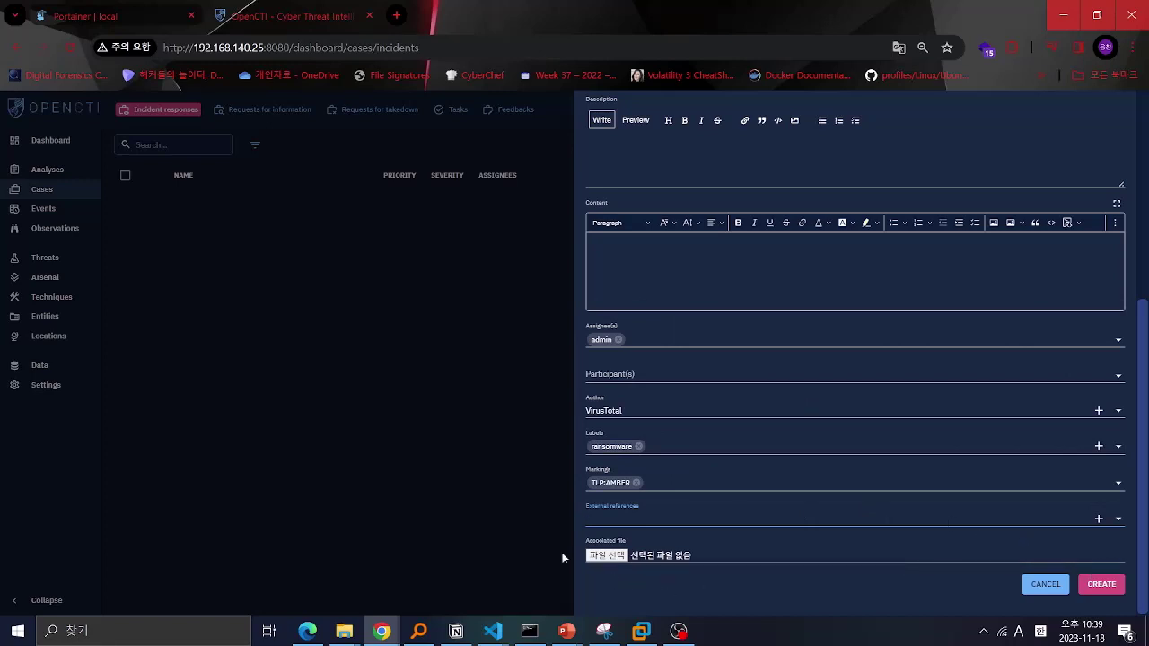
# Create the incident response without an associated file and open TestCase1 from the incident list
pyautogui.click(606, 555)
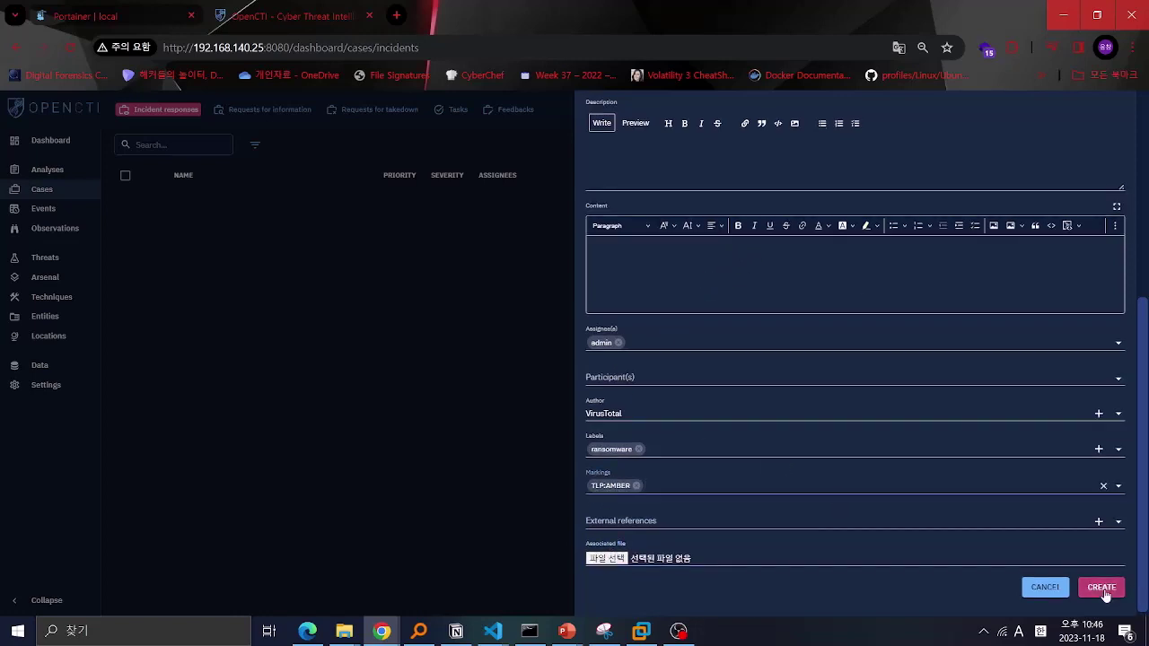
pyautogui.click(1102, 587)
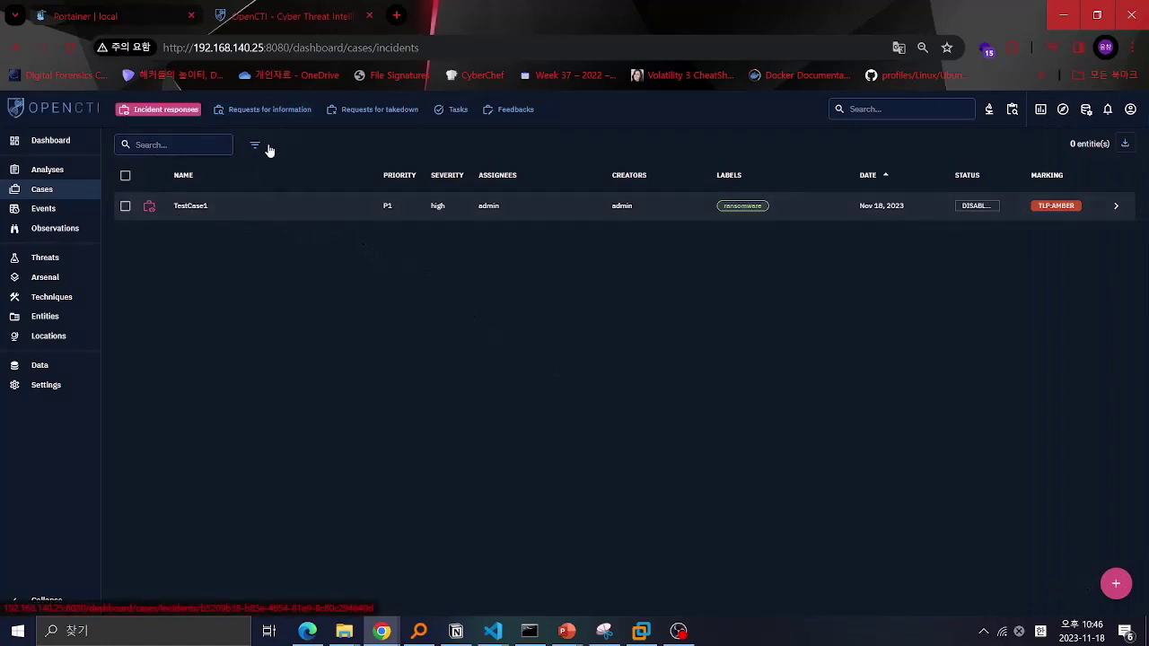
pyautogui.click(308, 204)
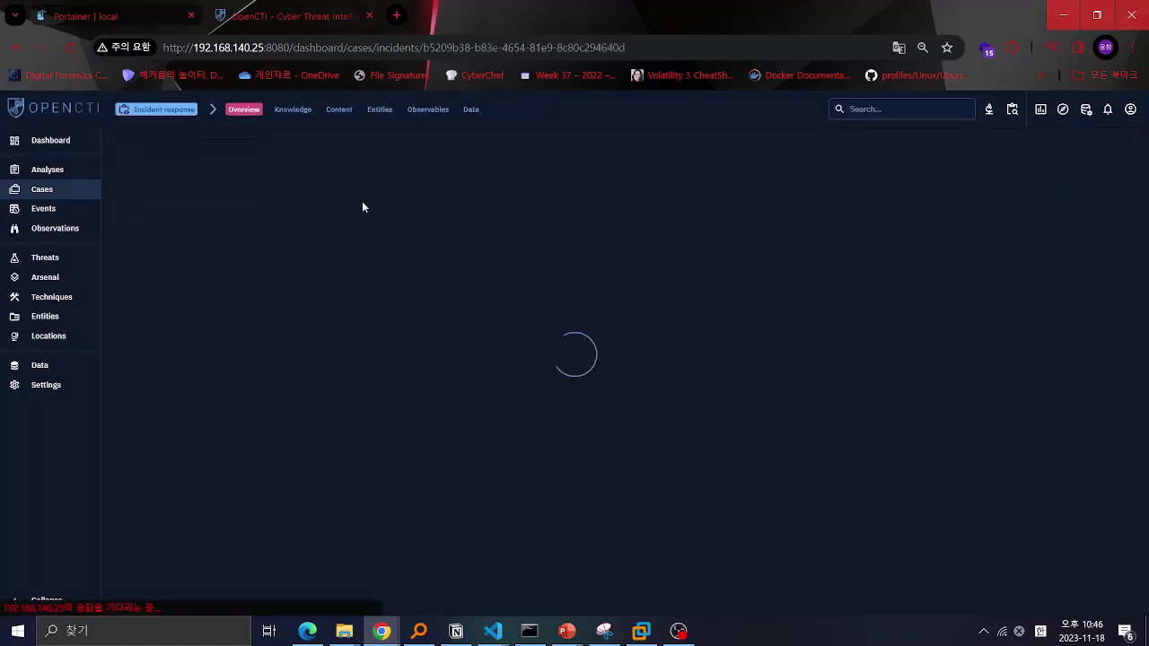